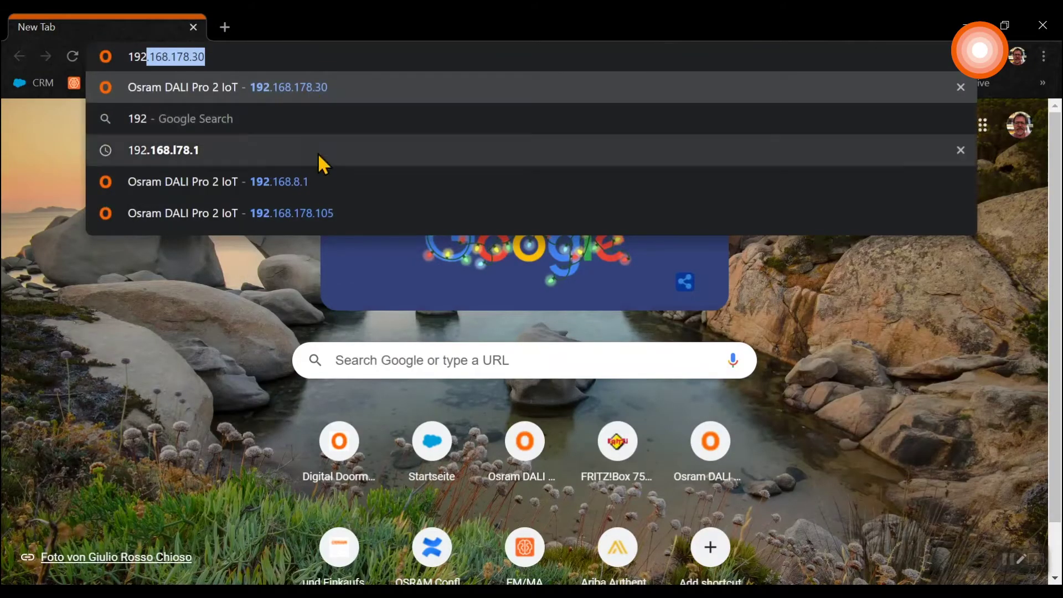
Log in with the administrator username and password, keeping English as the interface language.
click(321, 182)
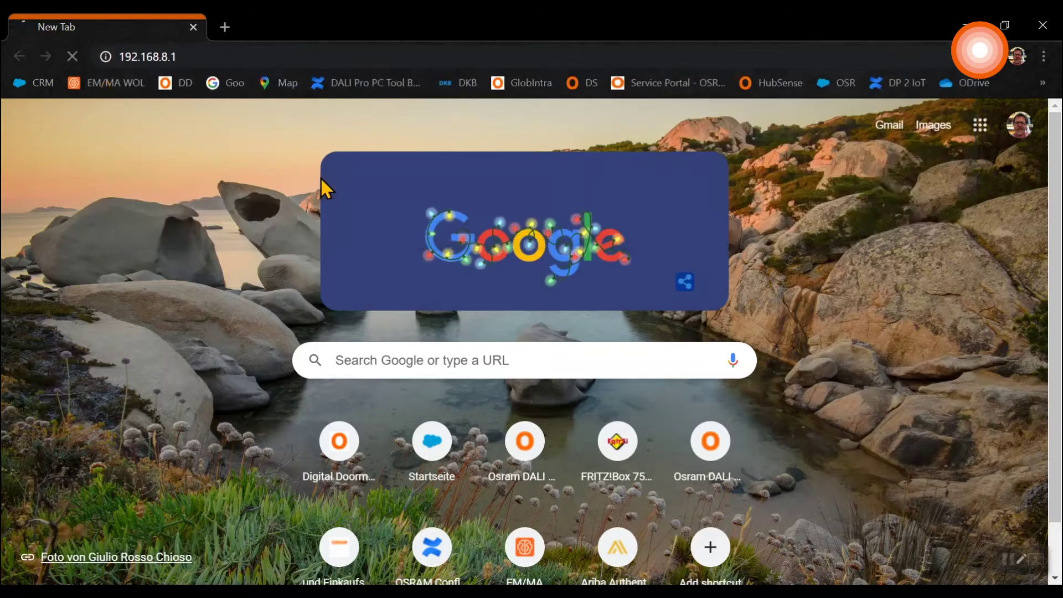
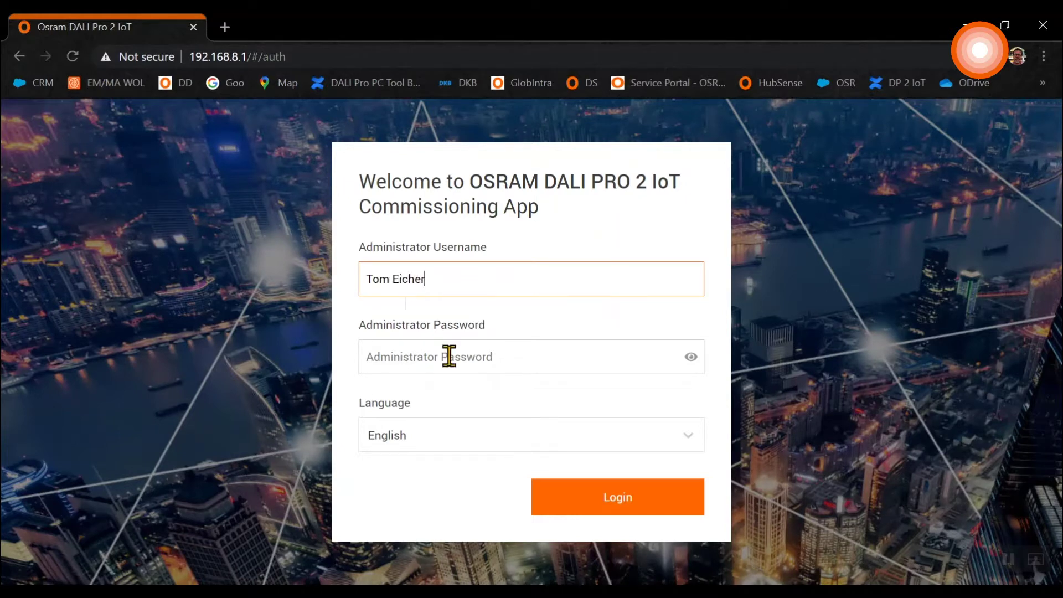
click(445, 360)
text(••••••)
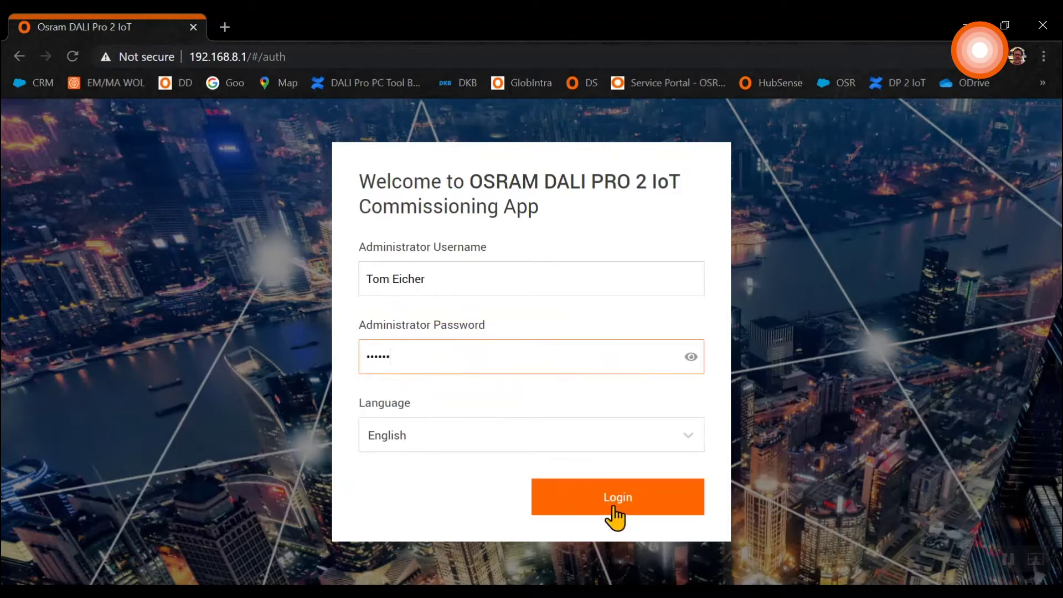
click(688, 441)
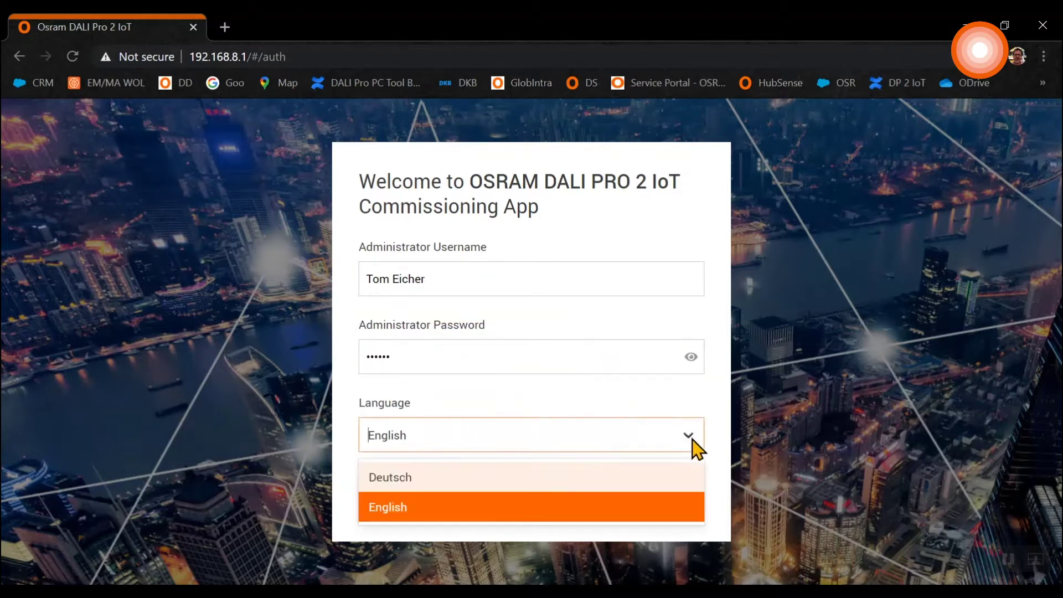
click(398, 516)
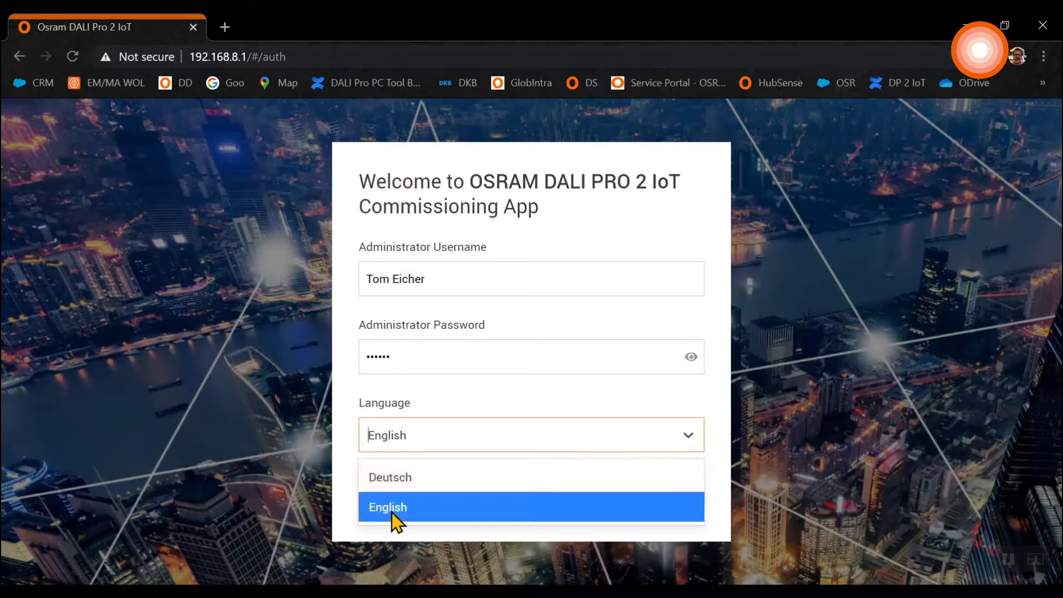
click(626, 506)
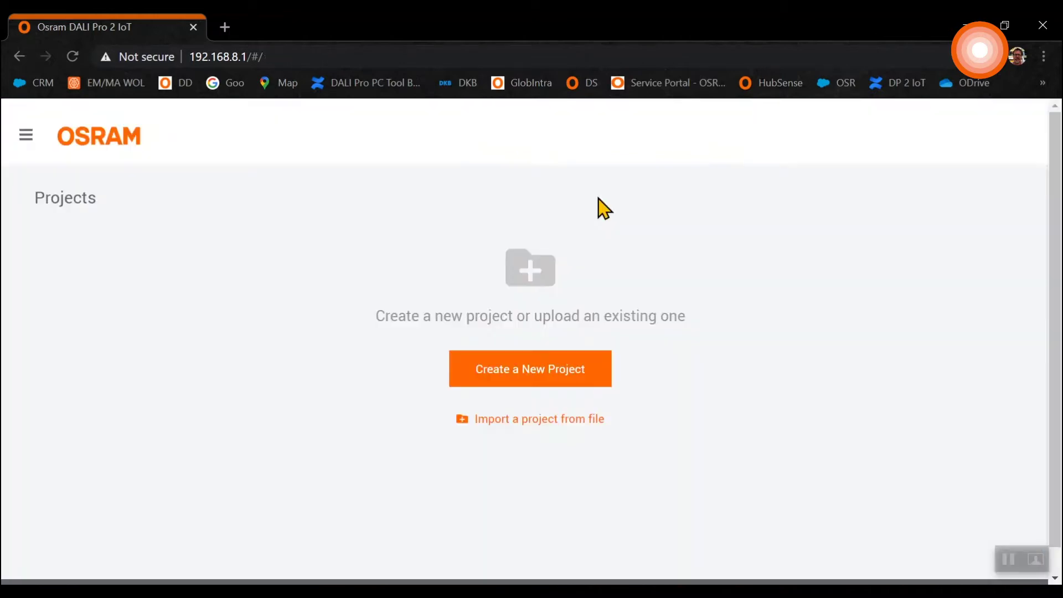
Create project 'training' with a training description and the DALI device search unticked.
click(565, 370)
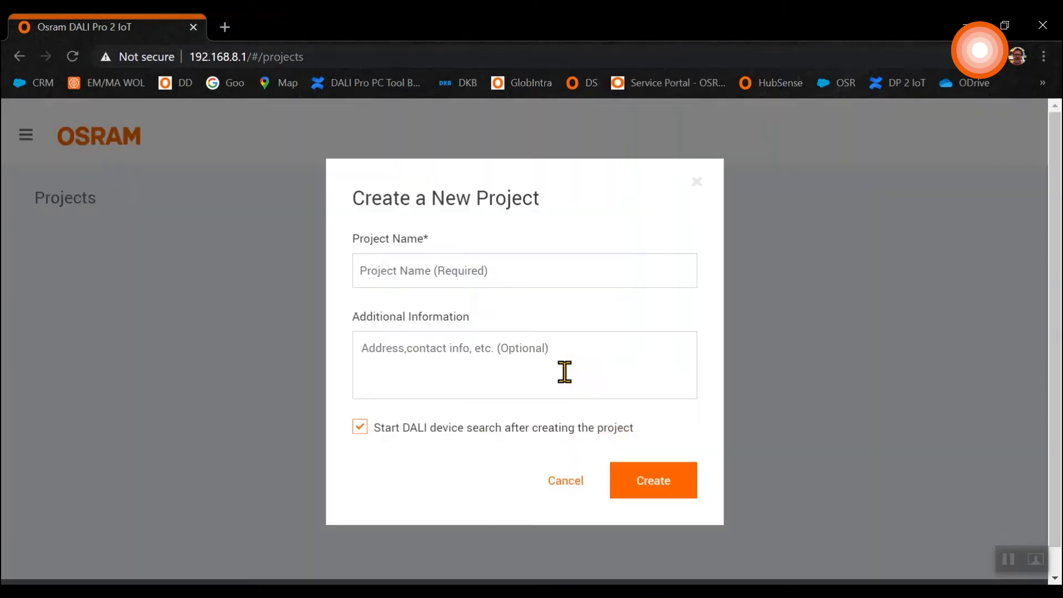
click(391, 268)
text(training)
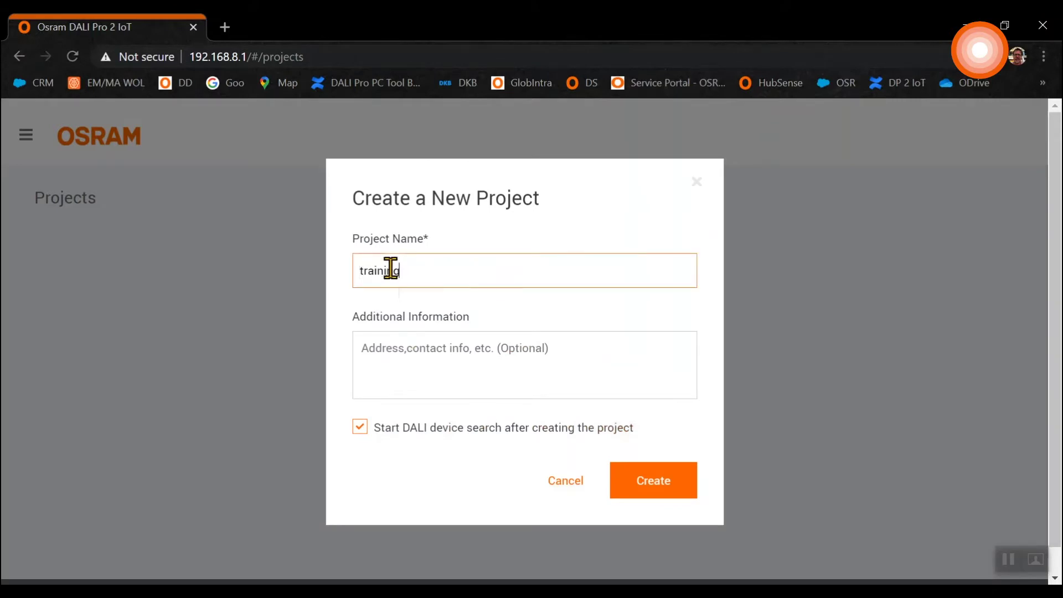
click(367, 353)
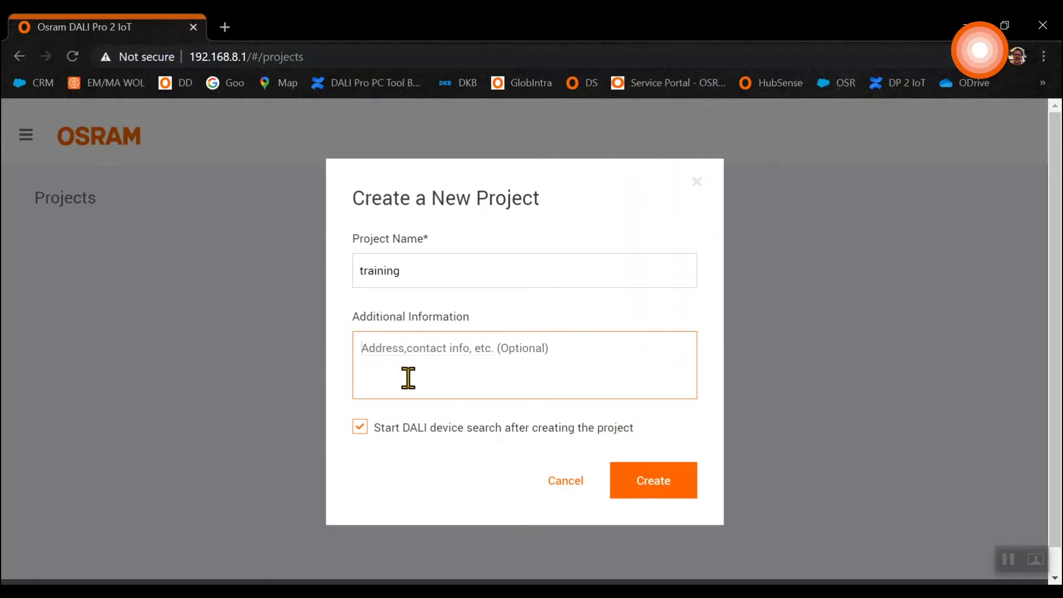
text(this is the training project)
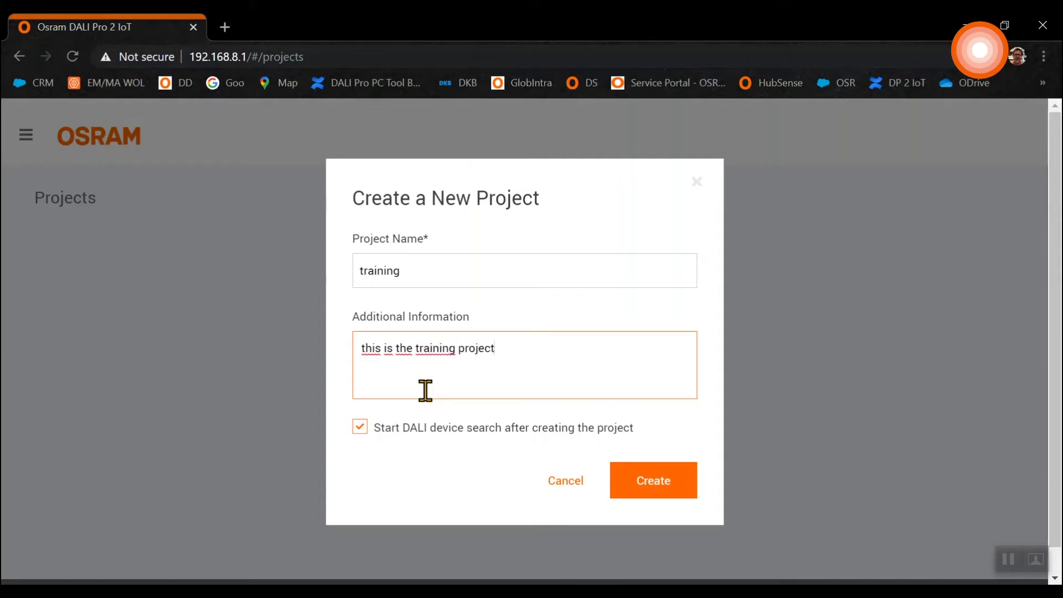
click(420, 462)
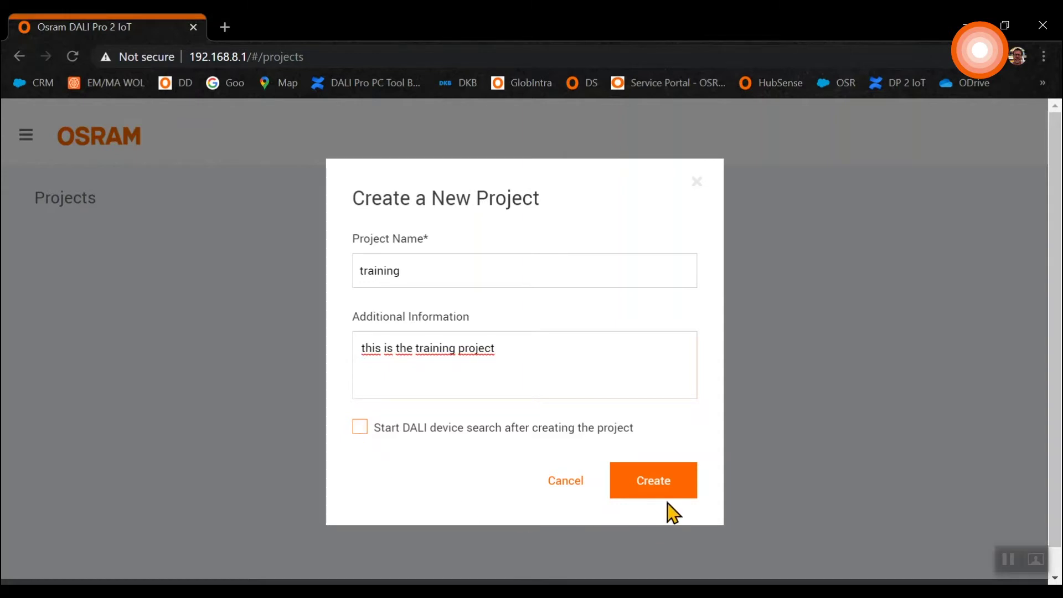
click(665, 484)
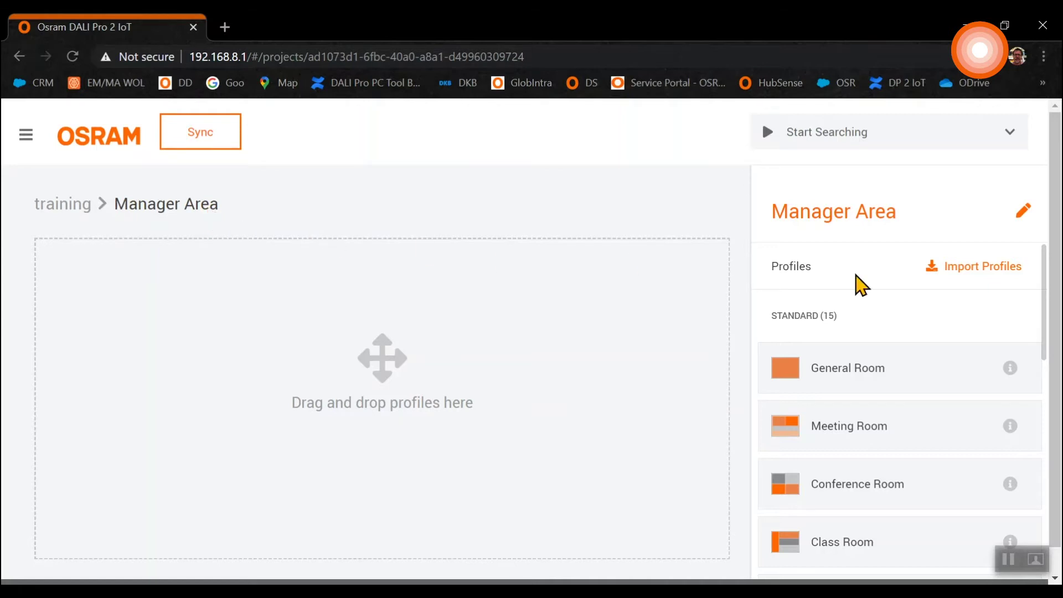
Replace the Manager Area name with 'Ground Floor'.
click(1019, 219)
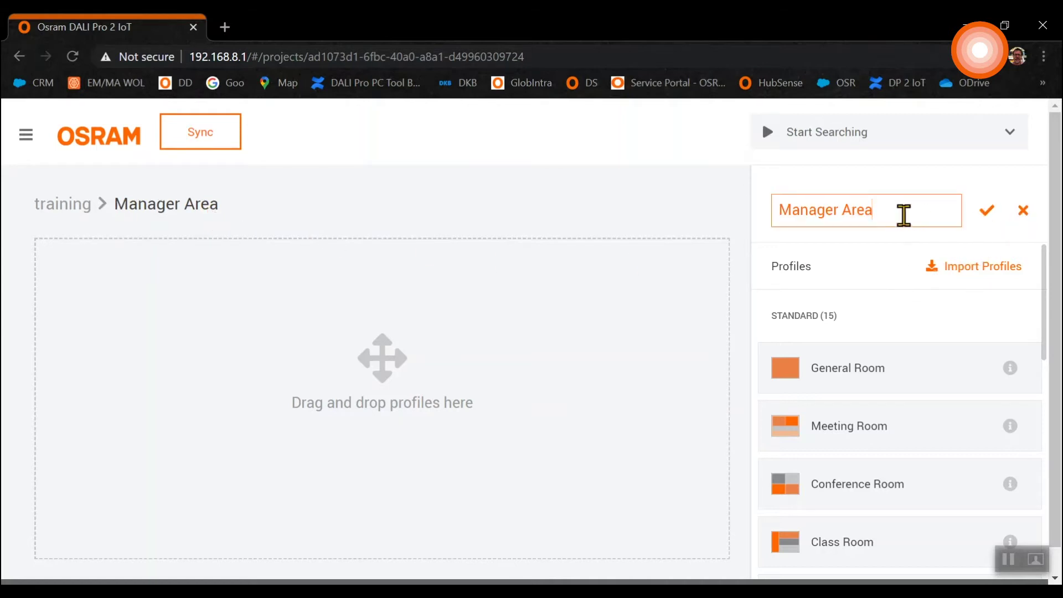
drag(902, 215, 766, 221)
text(Ground Floor)
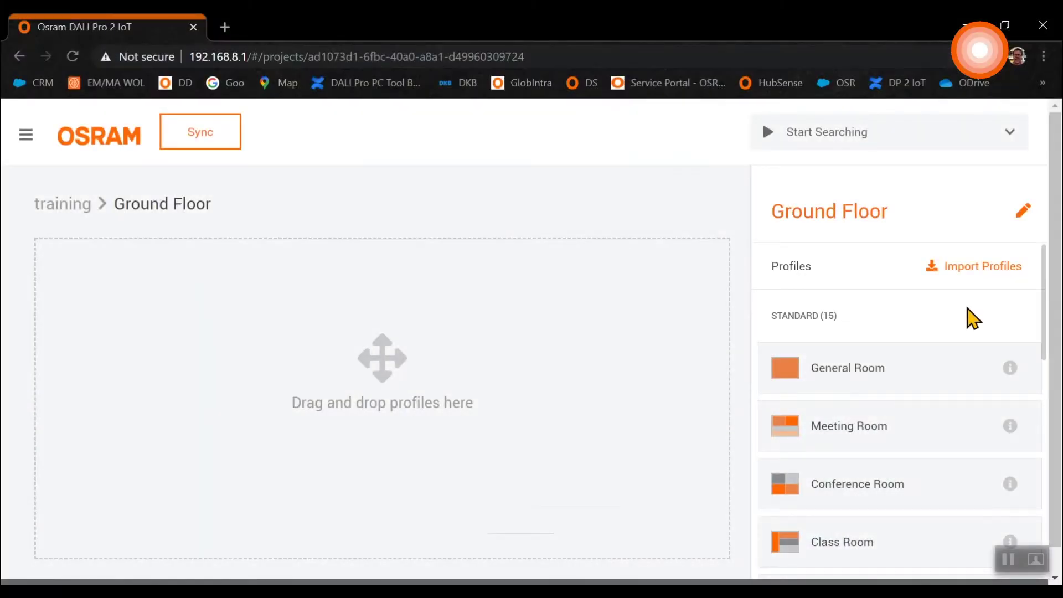
scroll(911, 385, down, 3)
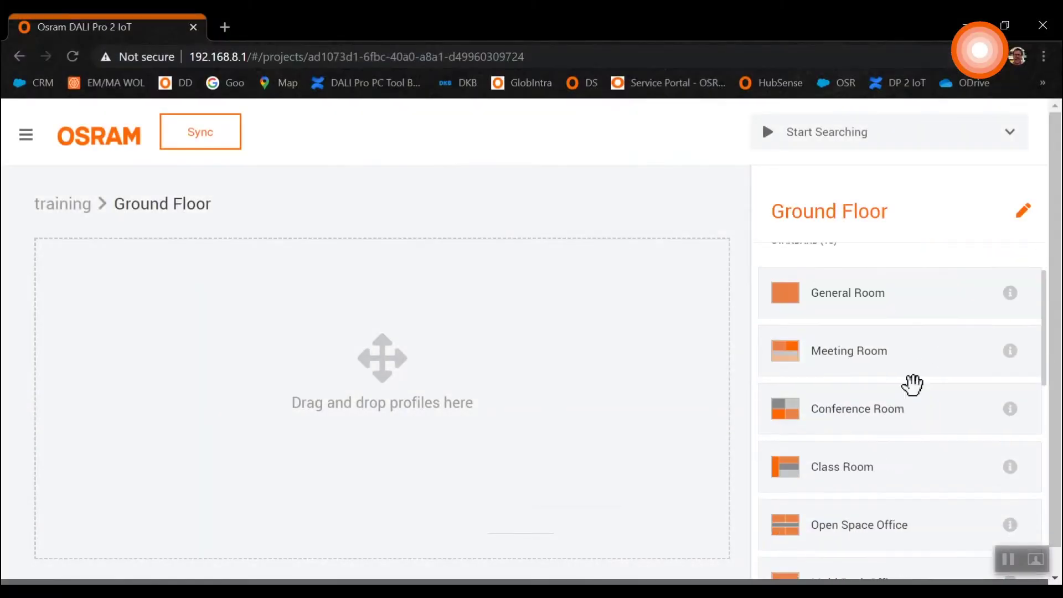
scroll(908, 389, down, 9)
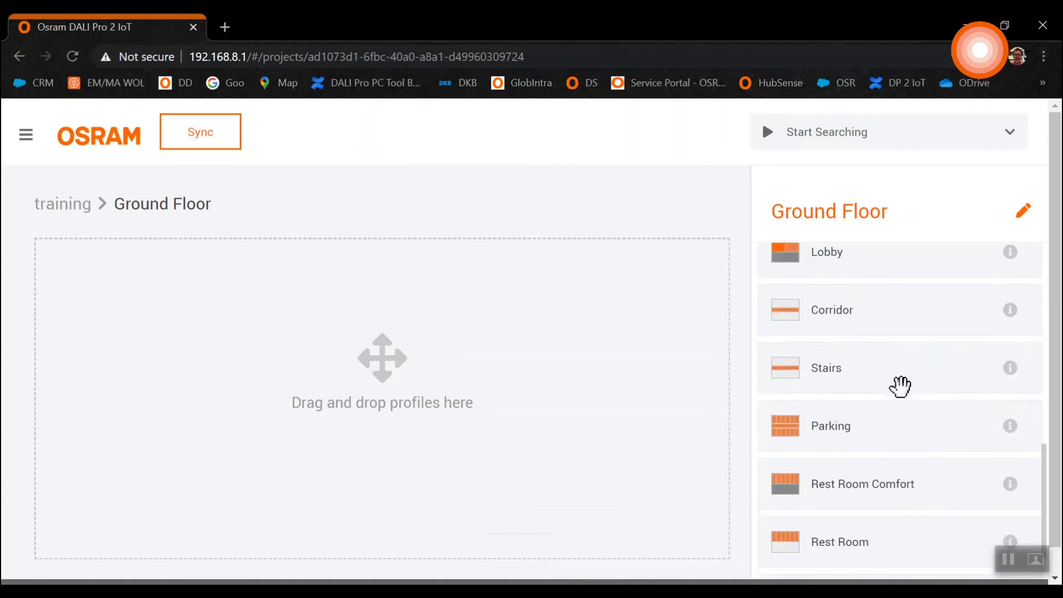
scroll(914, 367, up, 8)
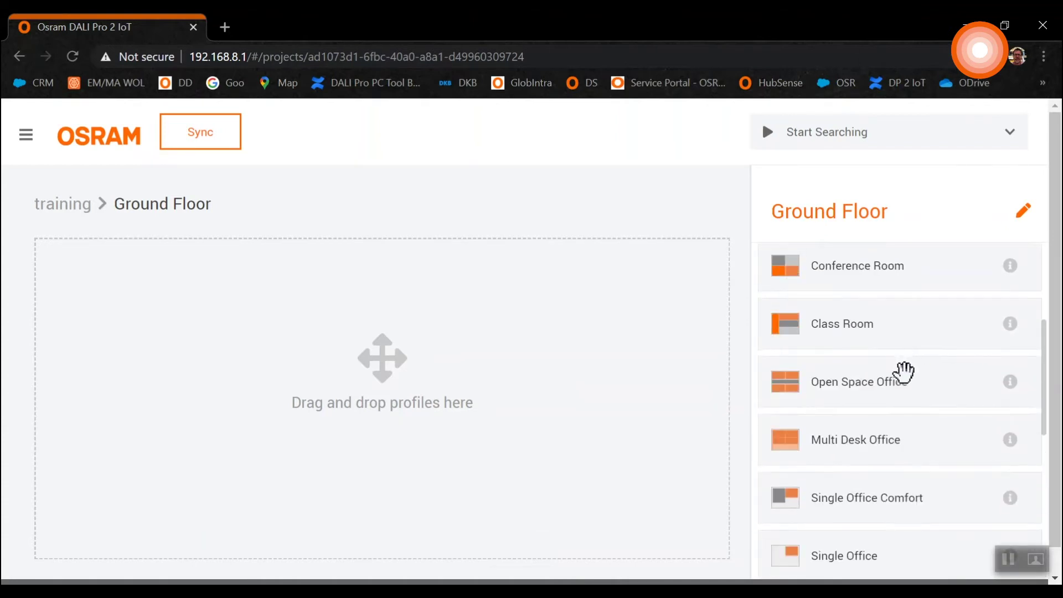
click(1011, 441)
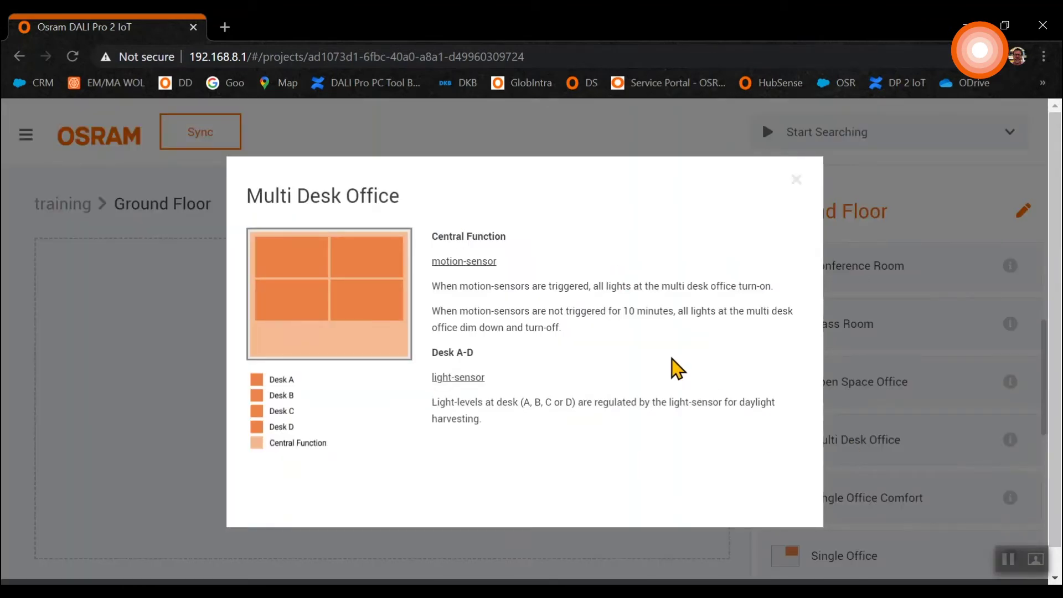
click(797, 181)
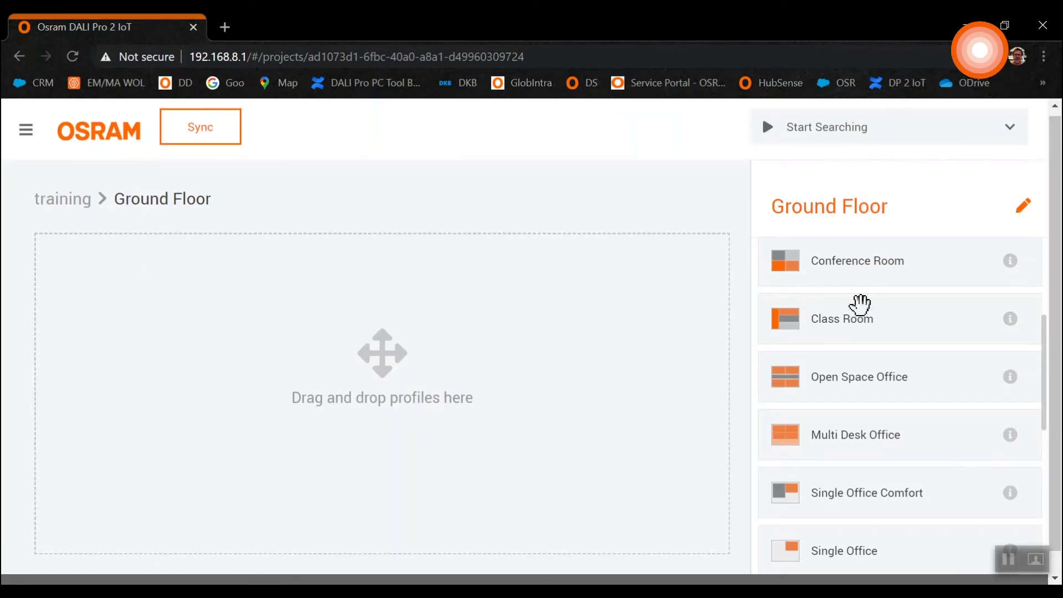
scroll(914, 415, up, 4)
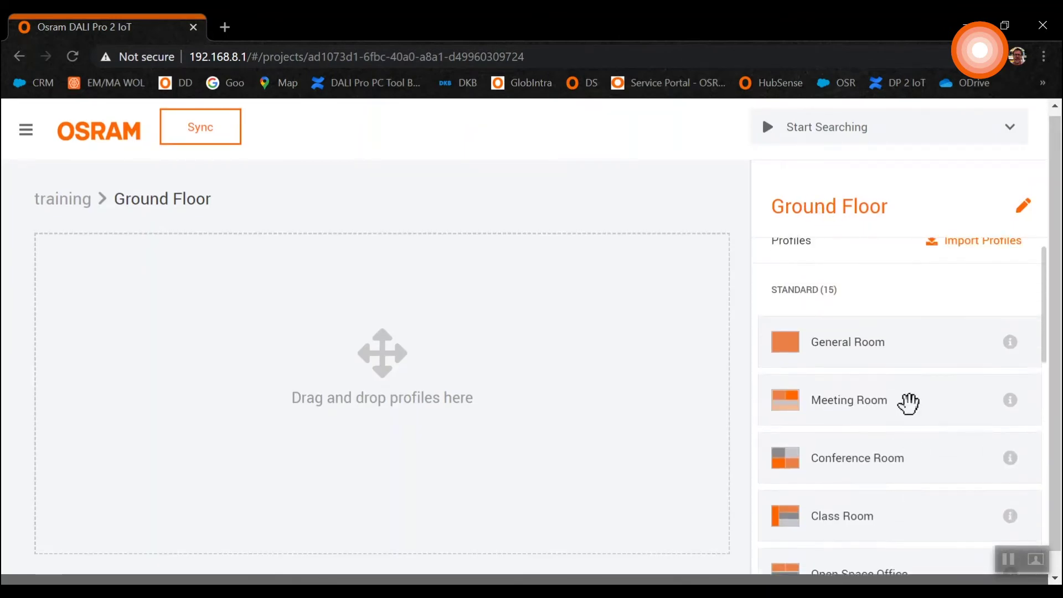
scroll(908, 403, up, 2)
Drop General Room and Multi Desk Office profiles onto Ground Floor, creating General Room 1 and Multi Desk Office 1.
drag(909, 365, 202, 279)
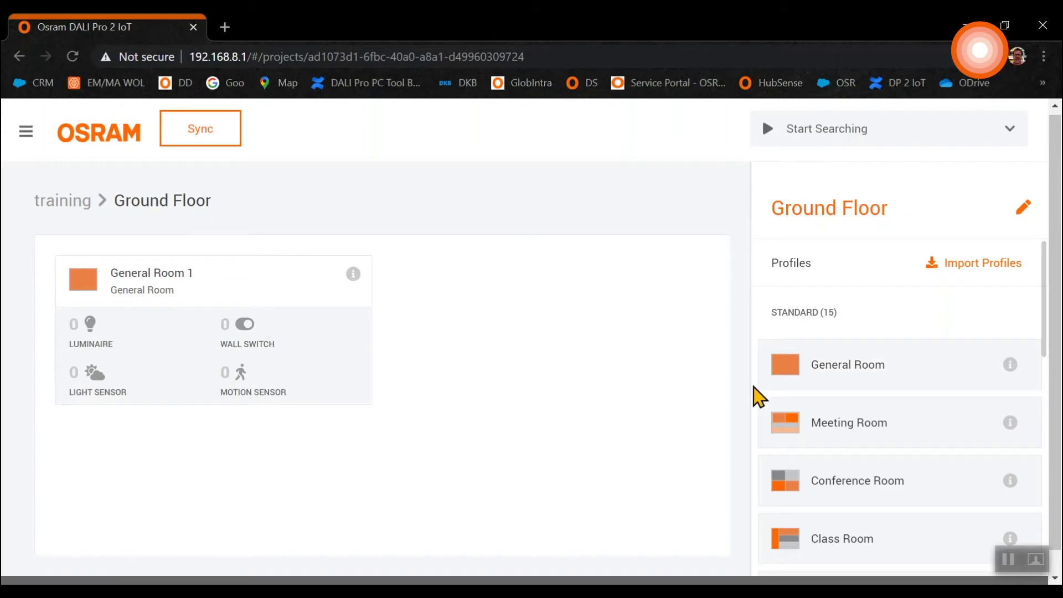
scroll(836, 408, down, 2)
scroll(840, 394, down, 3)
drag(866, 354, 523, 414)
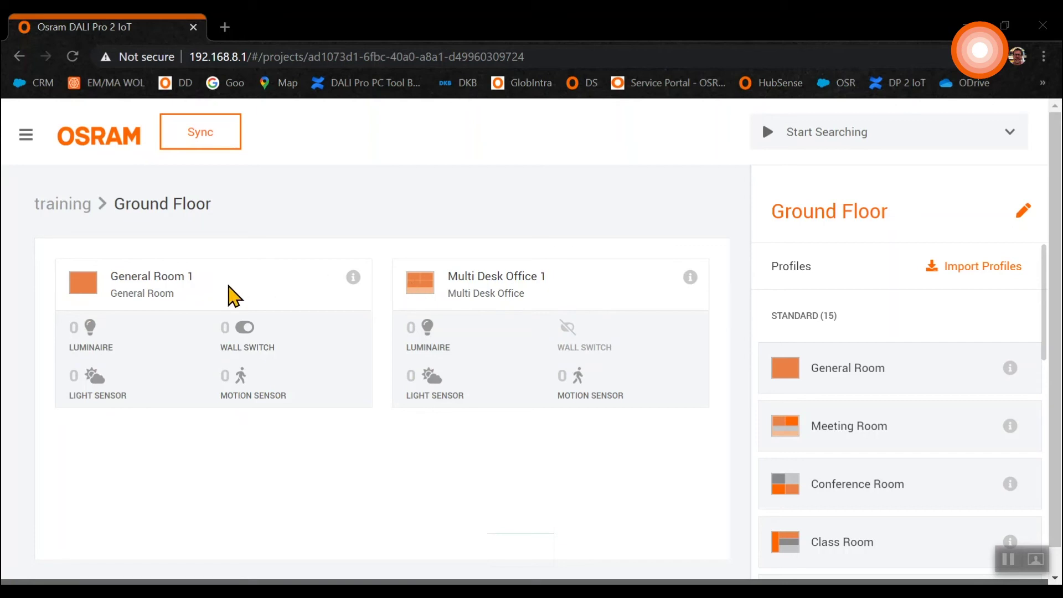
Open the General Room 1 card and change its name to 'Training one'.
click(227, 294)
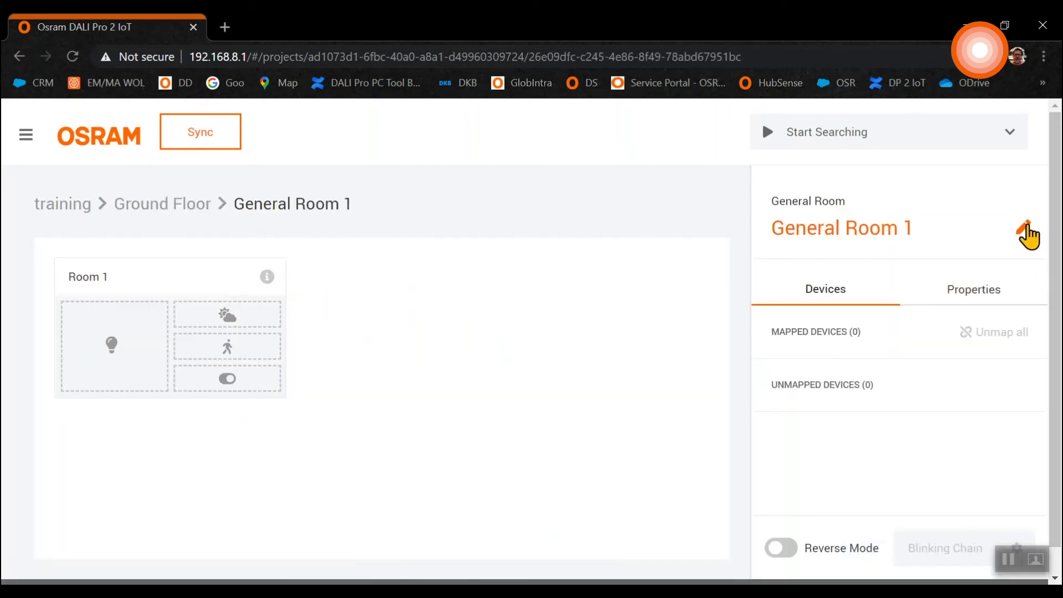
click(1025, 232)
key(BackSpace)
key(BackSpace)
key(BackSpace)
key(BackSpace)
key(BackSpace)
key(BackSpace)
key(BackSpace)
key(BackSpace)
key(BackSpace)
key(BackSpace)
key(BackSpace)
key(BackSpace)
key(BackSpace)
key(BackSpace)
text(Training one)
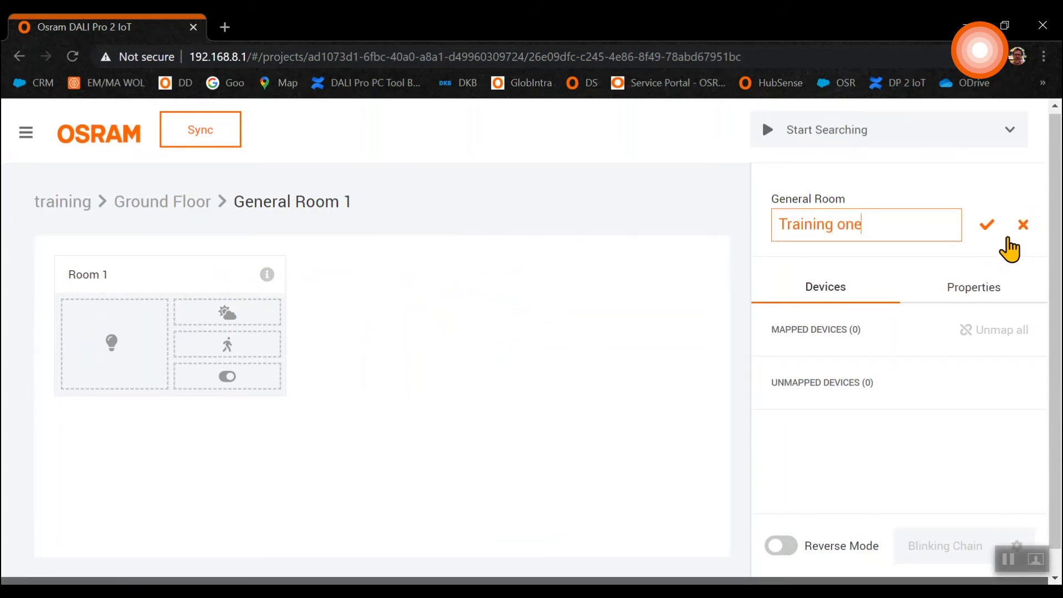
click(987, 228)
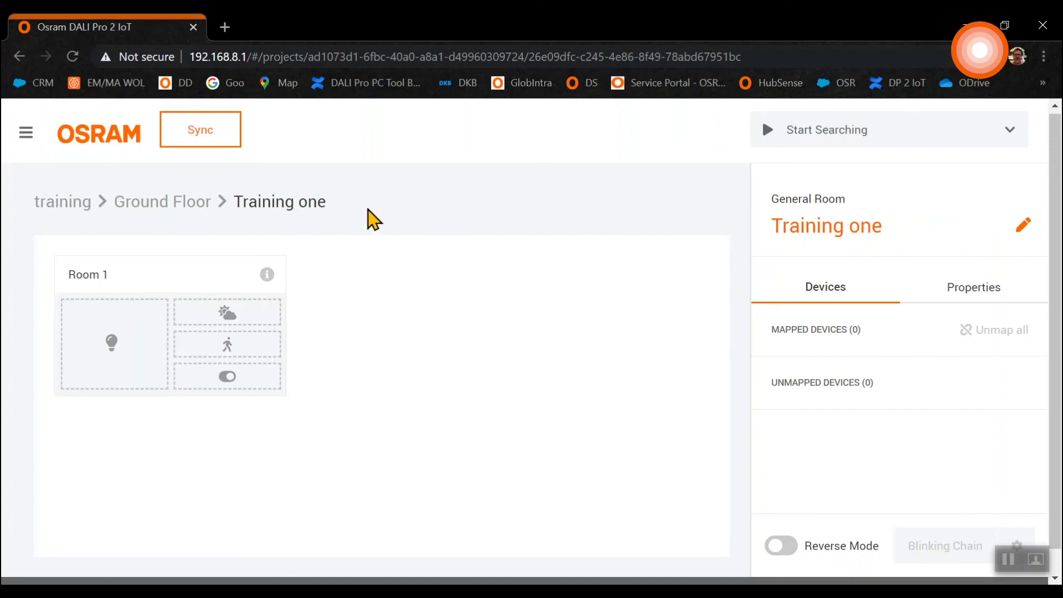